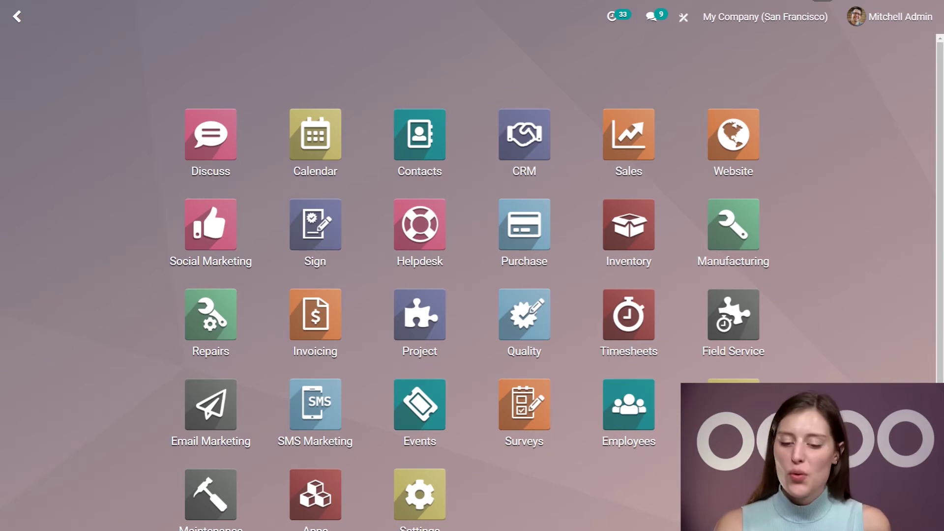
Step: Open the Conference Chair bill of materials in Manufacturing, then its product record
left_click(725, 224)
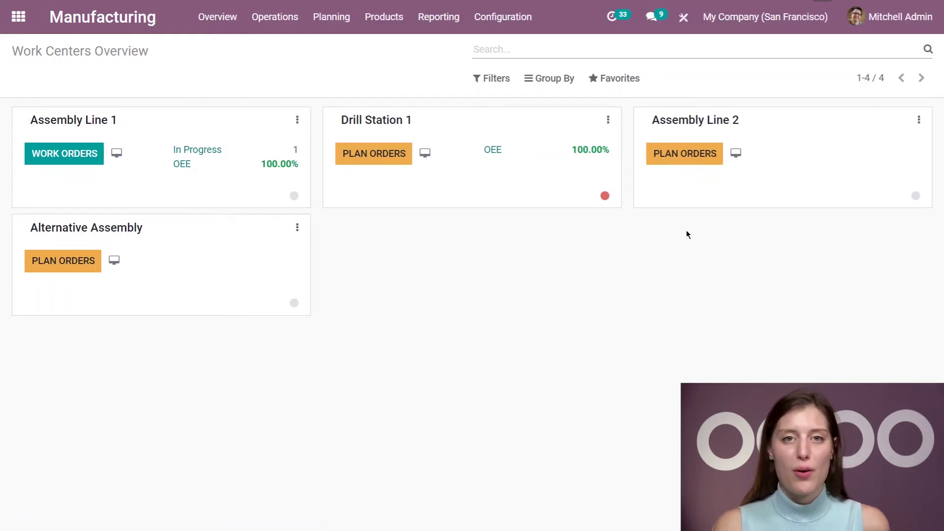
left_click(384, 17)
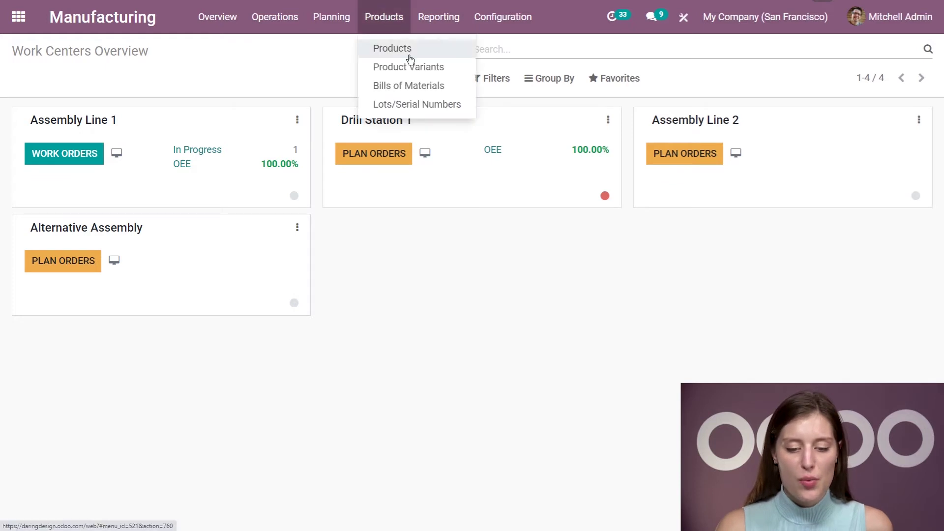
left_click(399, 89)
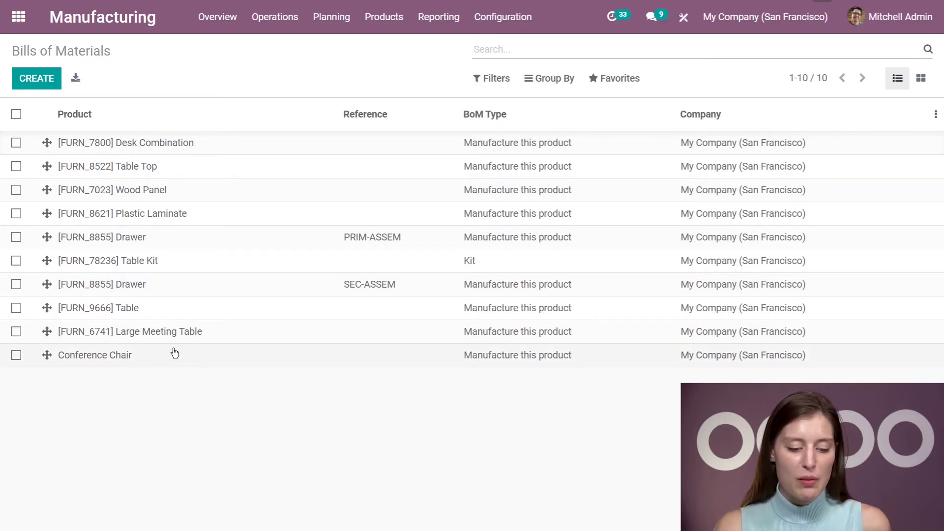
left_click(154, 364)
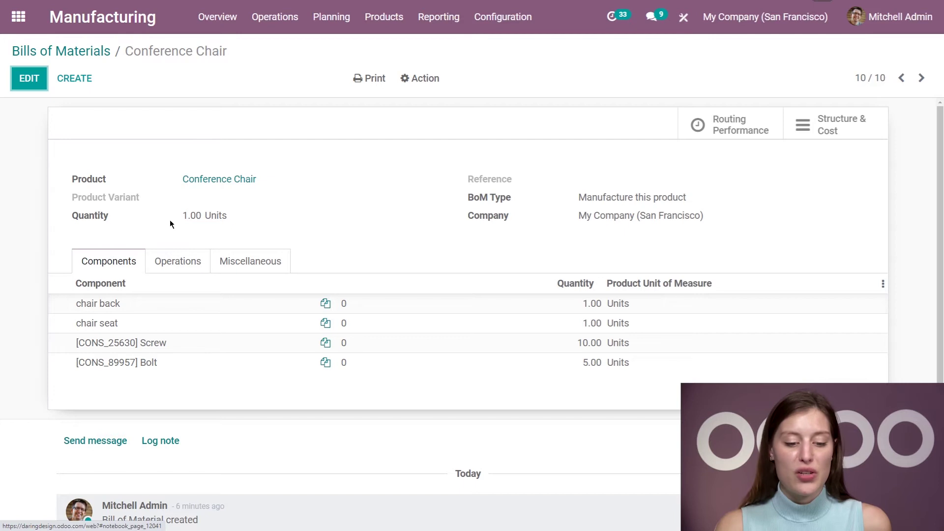
left_click(212, 180)
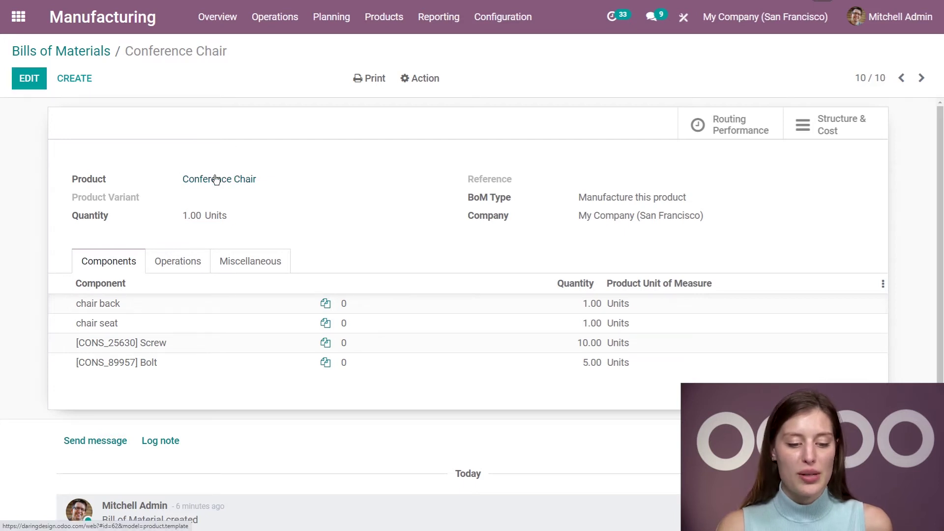
left_click(425, 275)
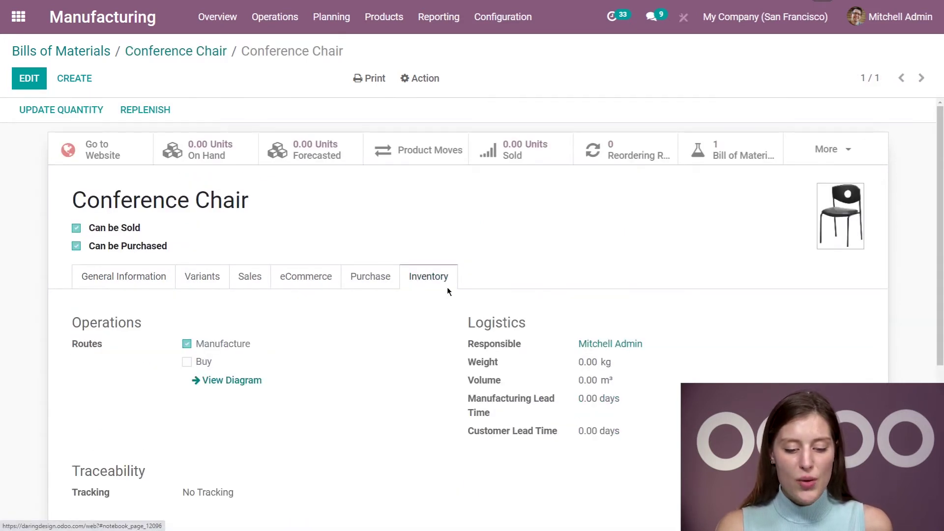
left_click_drag(259, 346, 196, 345)
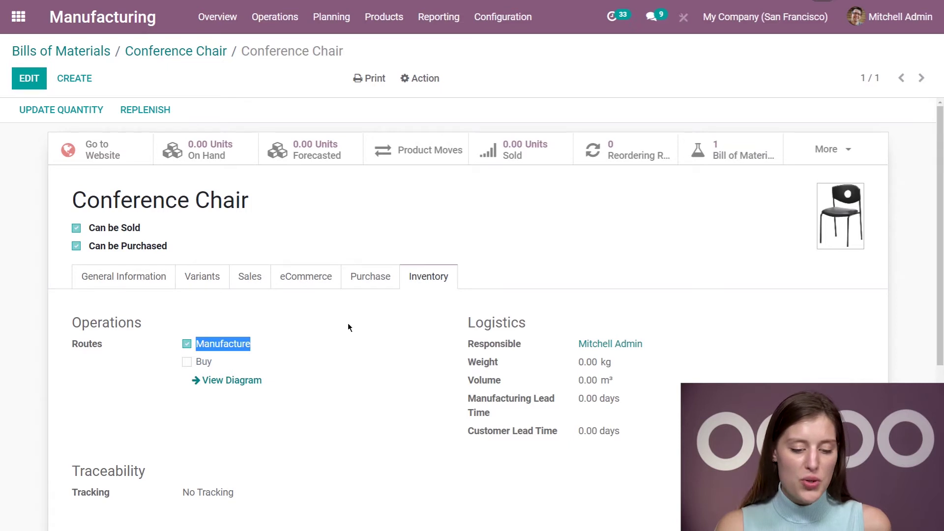
left_click(330, 337)
left_click(179, 51)
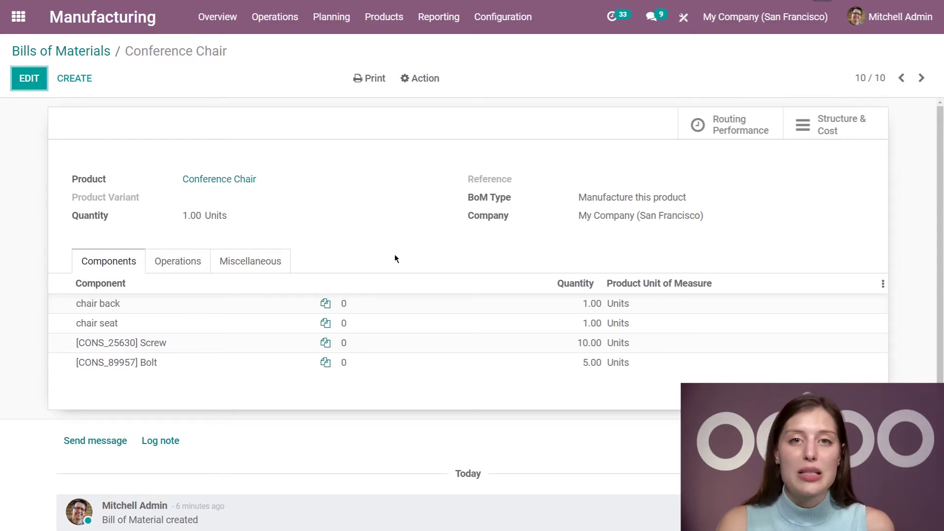
Step: Check the chair seat product's Buy route and its Deco Addict vendor price of 10.00
left_click(125, 323)
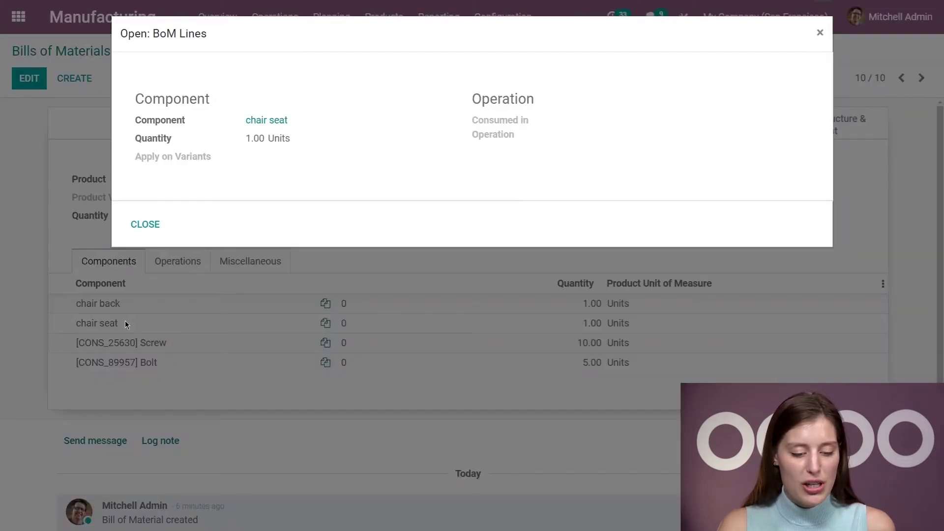
left_click(268, 121)
left_click(392, 284)
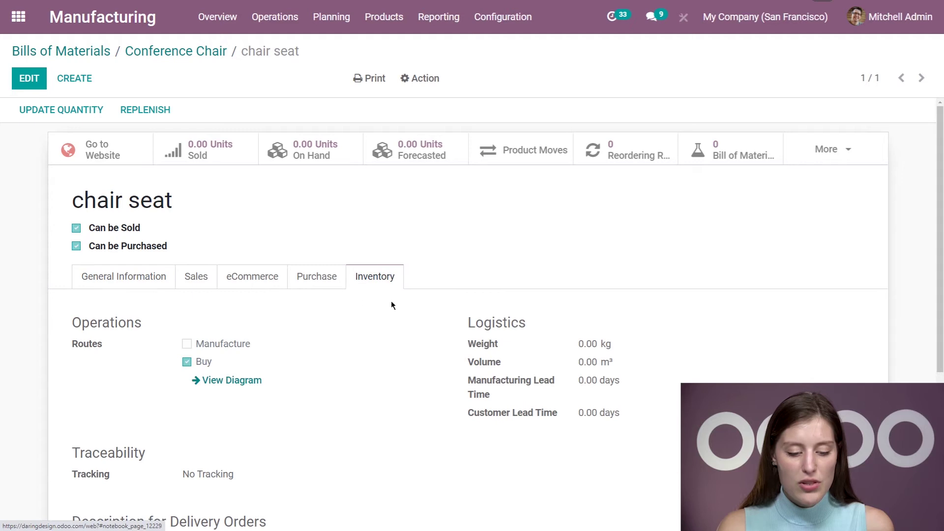
left_click(154, 366)
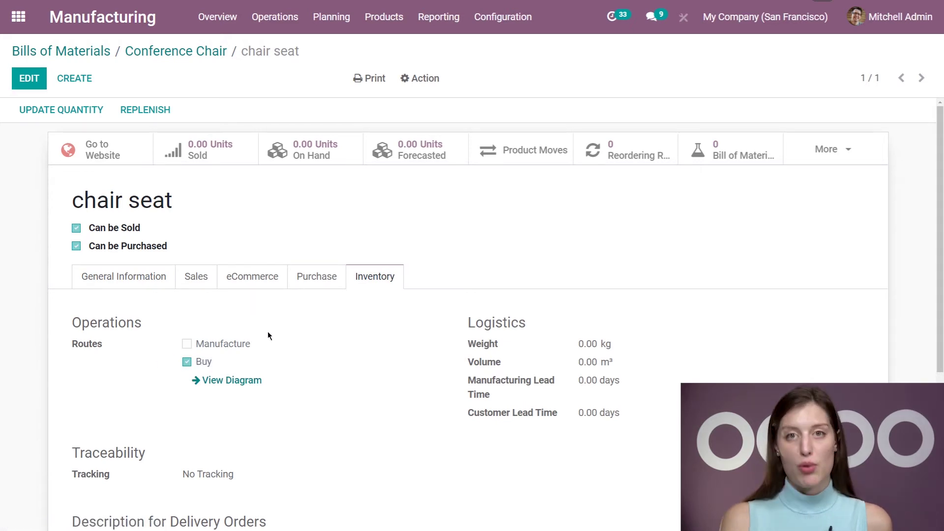
left_click(315, 281)
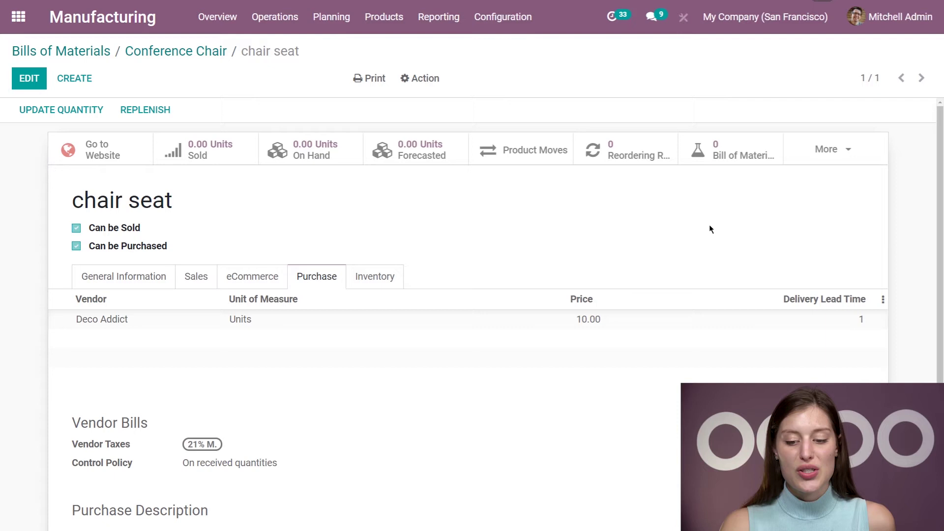
Step: Save a chair seat reordering rule with min 5 and max 10, then return to the Conference Chair BoM
left_click(637, 155)
left_click(38, 80)
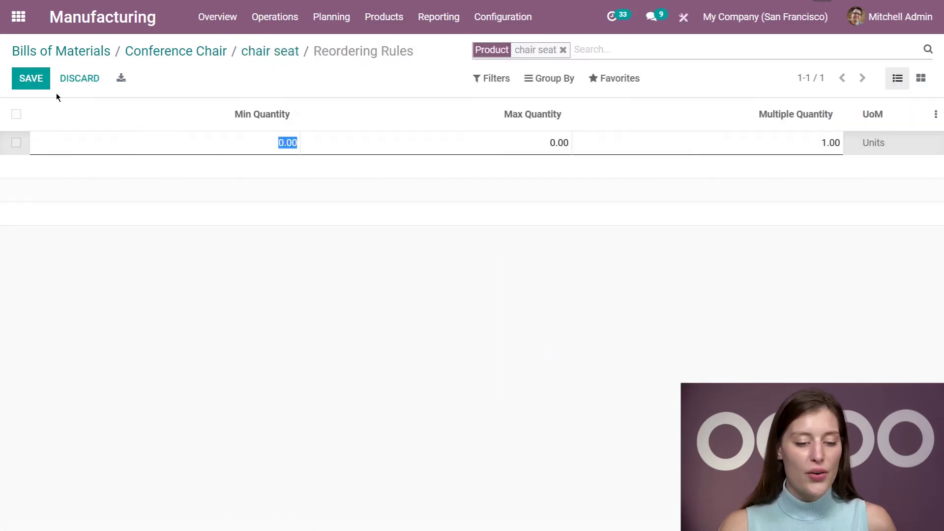
type("5")
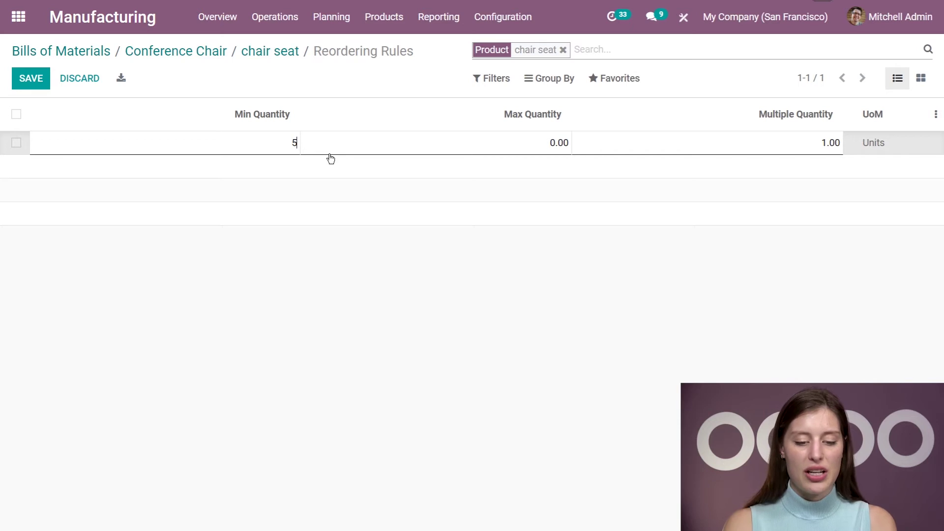
left_click(455, 142)
type("10")
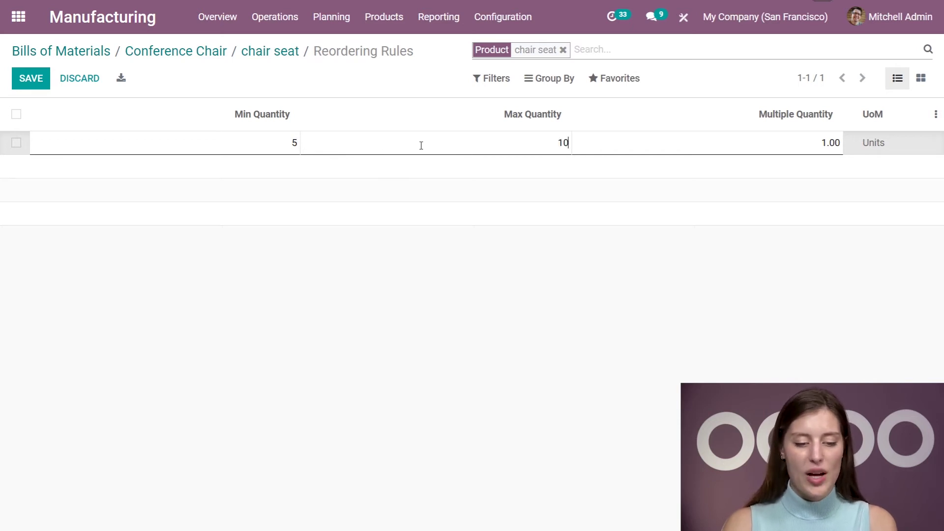
left_click(30, 79)
left_click(266, 53)
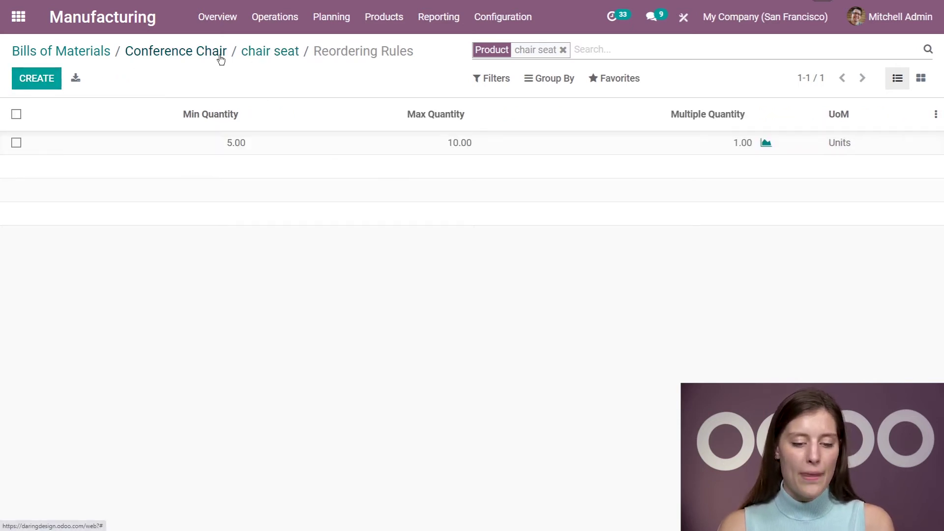
left_click(217, 52)
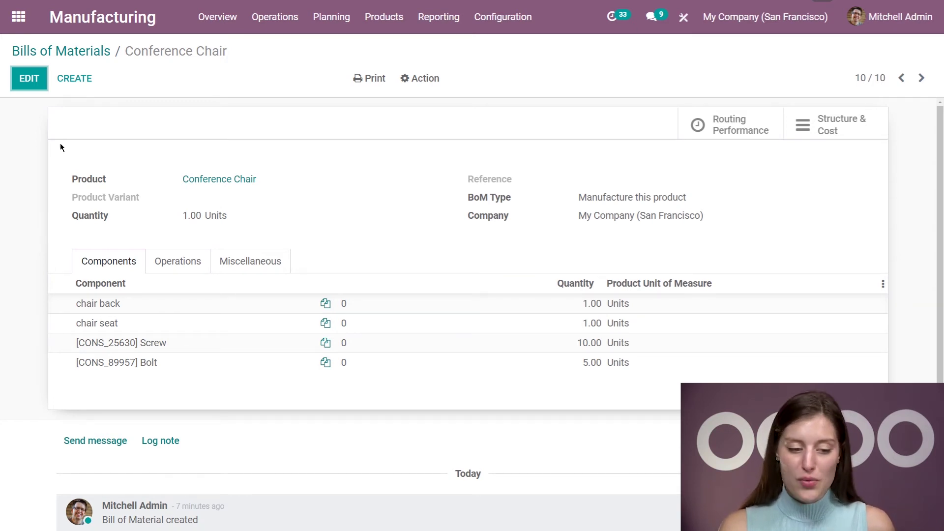
Step: Quote Azure Interior one Conference Chair at 21.18 and save it as S00066
left_click(18, 17)
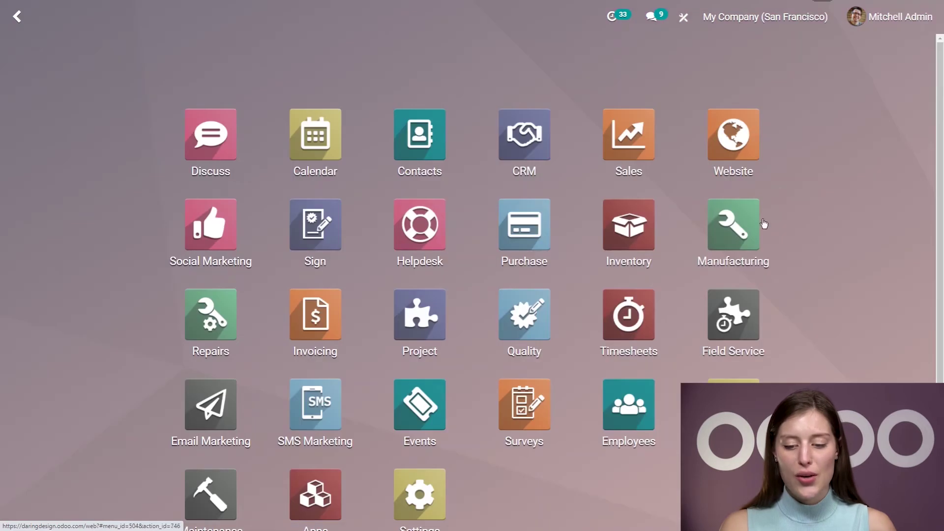
left_click(630, 143)
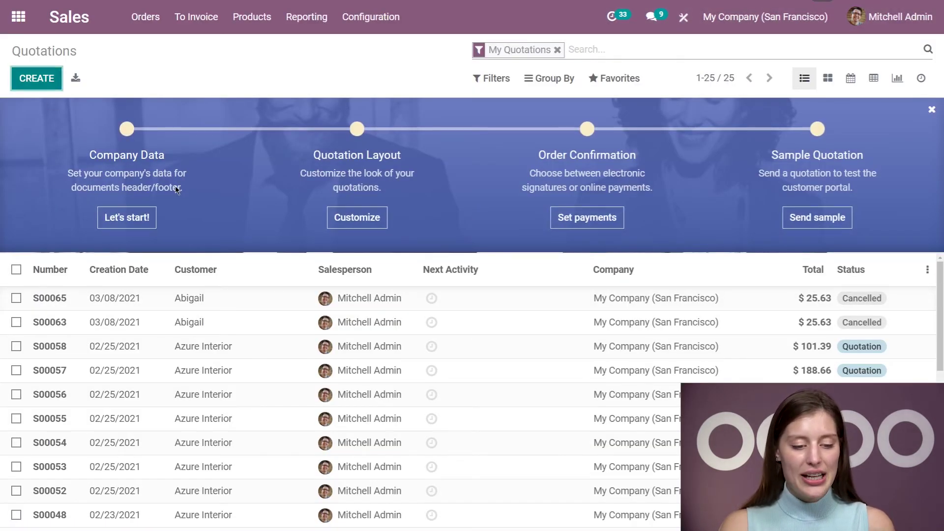
key("alt+c")
left_click(298, 246)
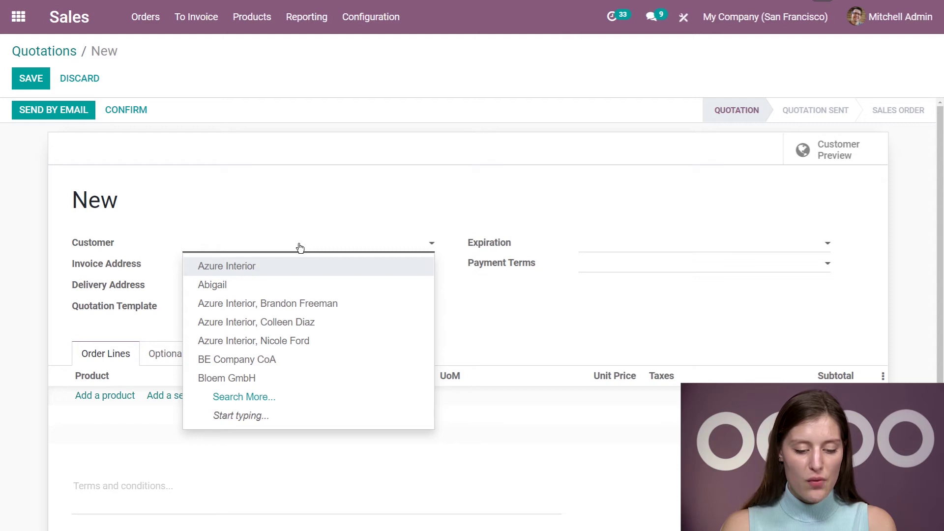
left_click(273, 265)
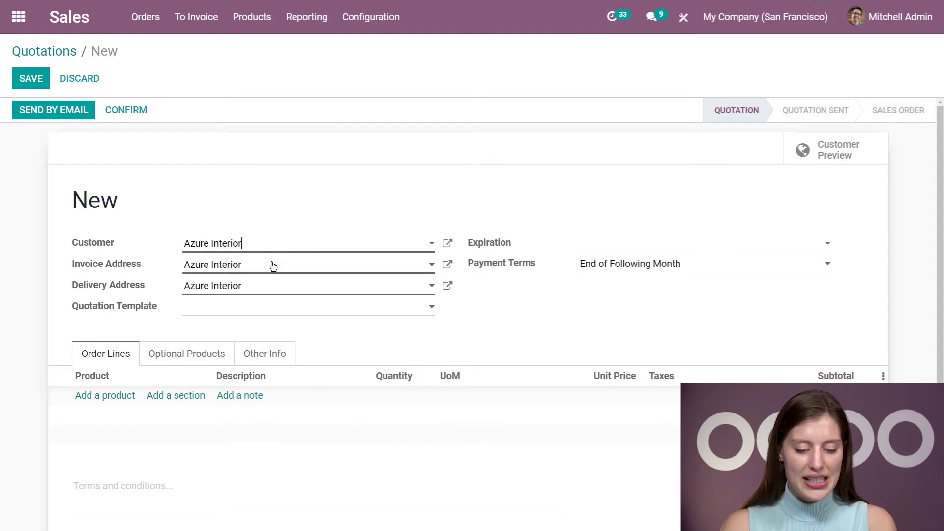
left_click(105, 395)
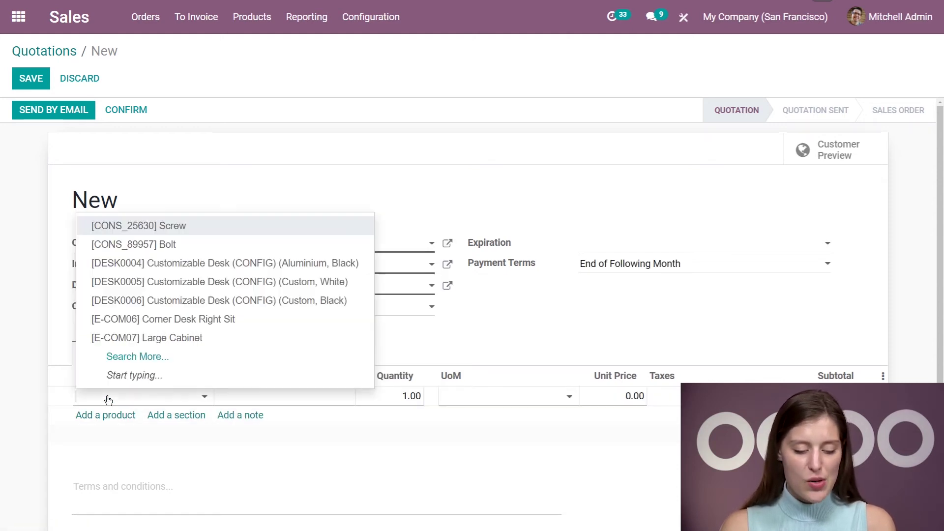
type("confer")
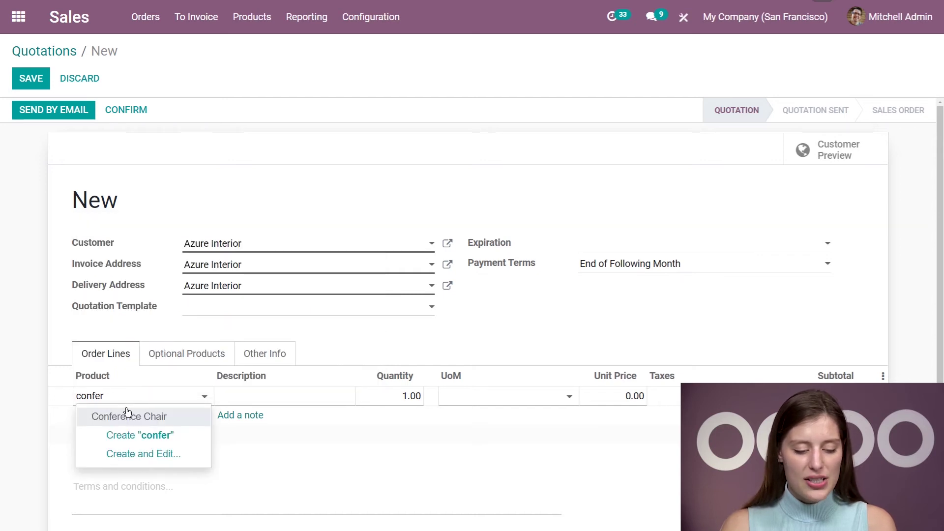
left_click(127, 416)
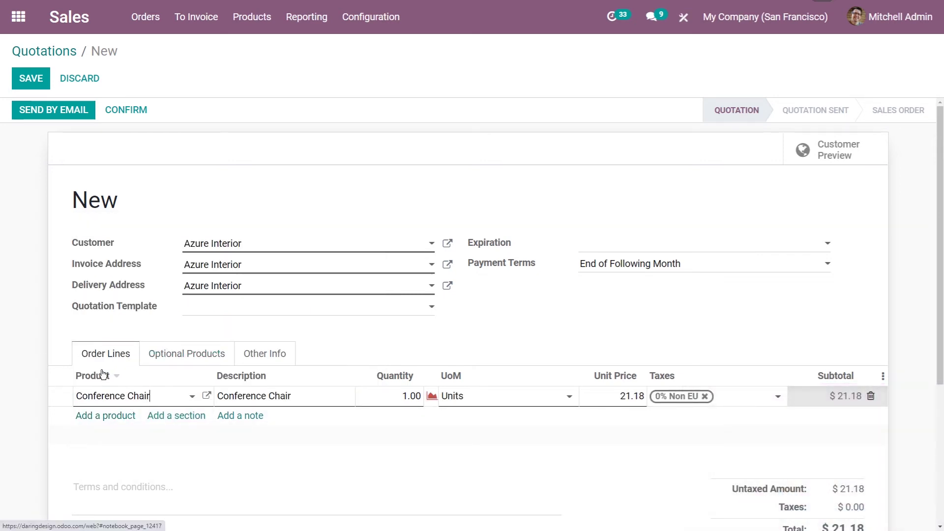
left_click(31, 78)
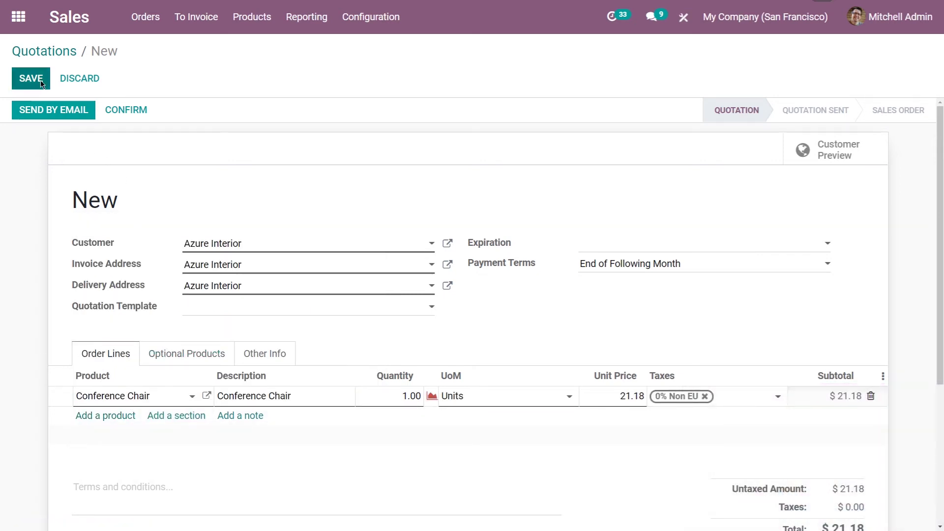
Step: Confirm S00066 and inspect delivery WH/OUT/00017, whose Conference Chair awaits stock
left_click(139, 115)
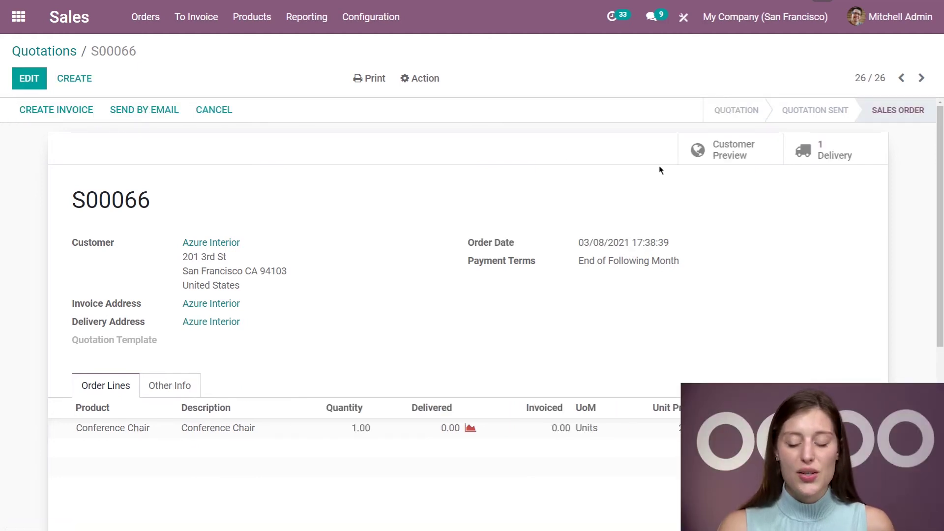
left_click(845, 160)
left_click(195, 294)
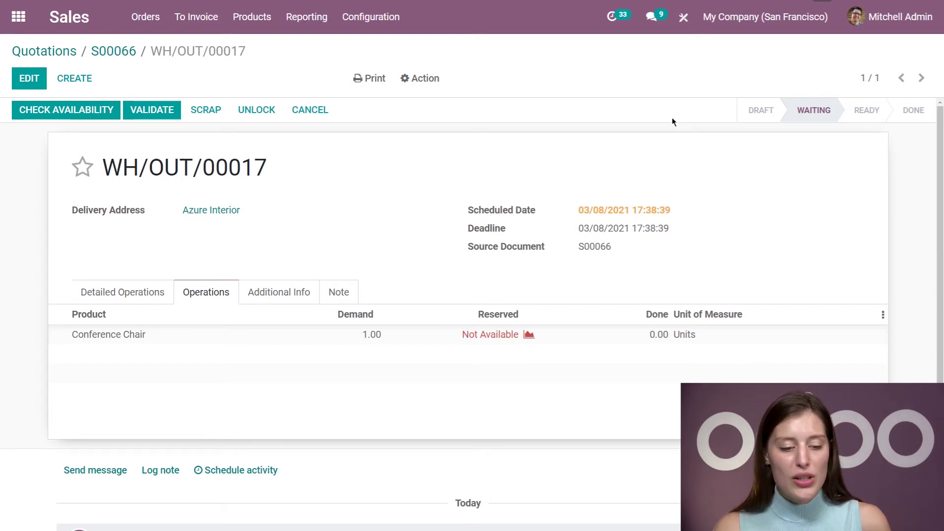
left_click(18, 17)
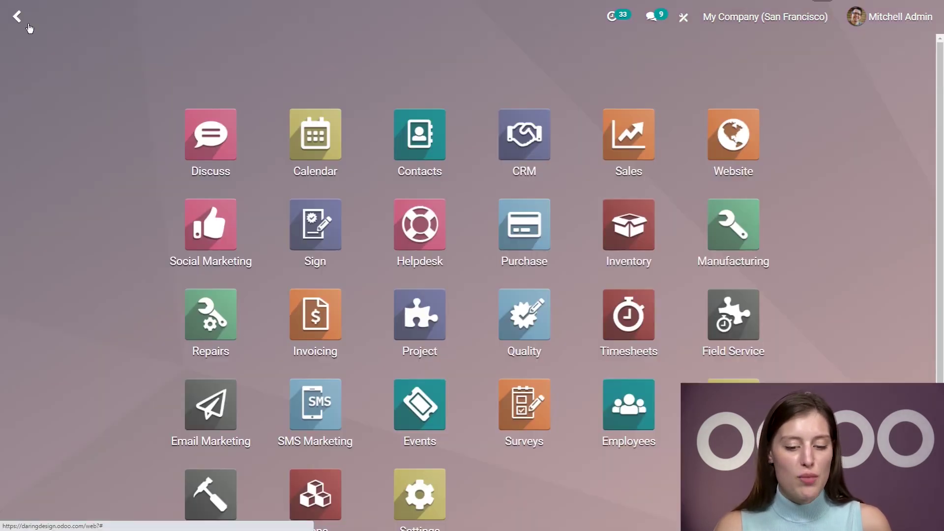
Step: Look through the existing requests for quotation in Purchase, then return to the apps screen
left_click(511, 240)
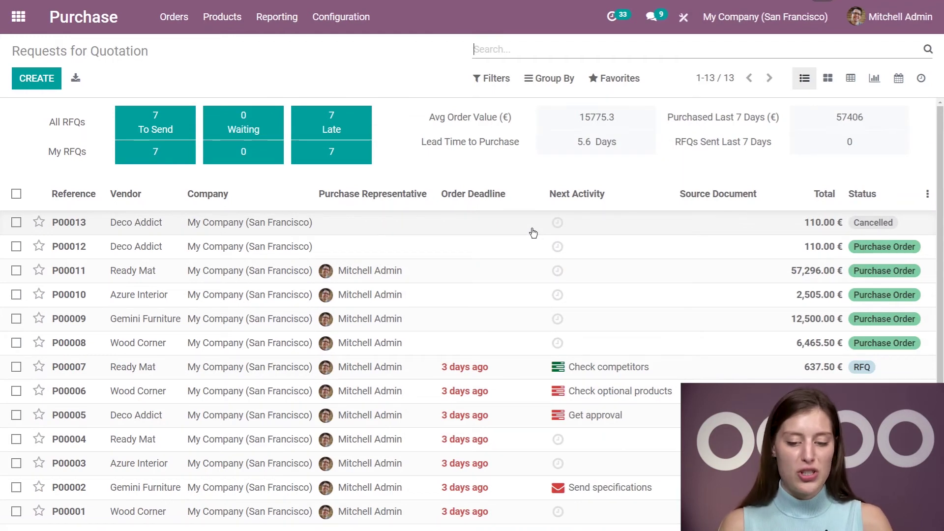
scroll(692, 268, "down", 1)
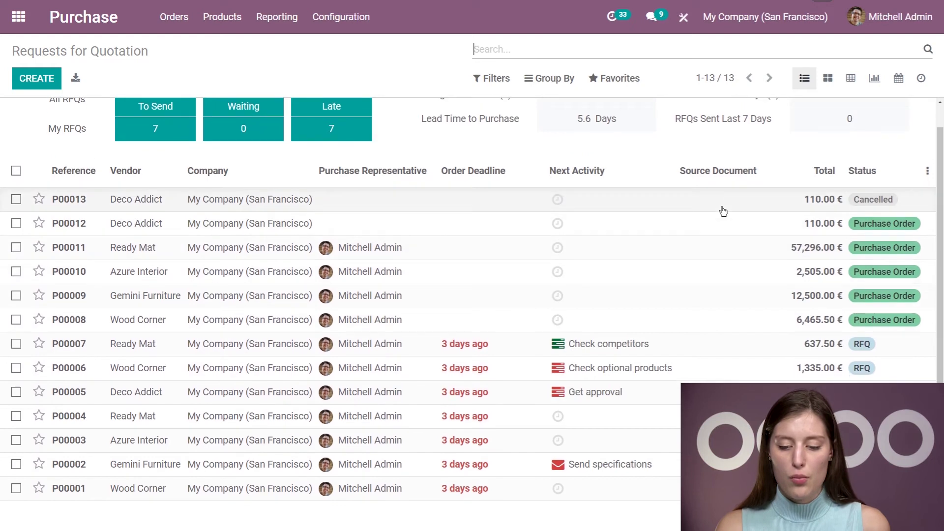
scroll(694, 293, "up", 1)
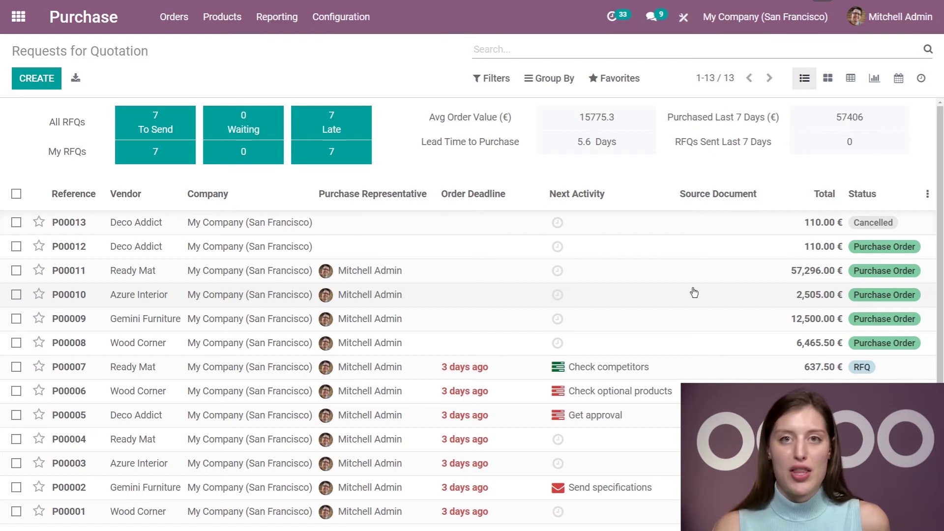
left_click(19, 18)
Step: From Inventory Replenishment, automate manufacturing order WH/MO/00029 for the Conference Chair
left_click(642, 235)
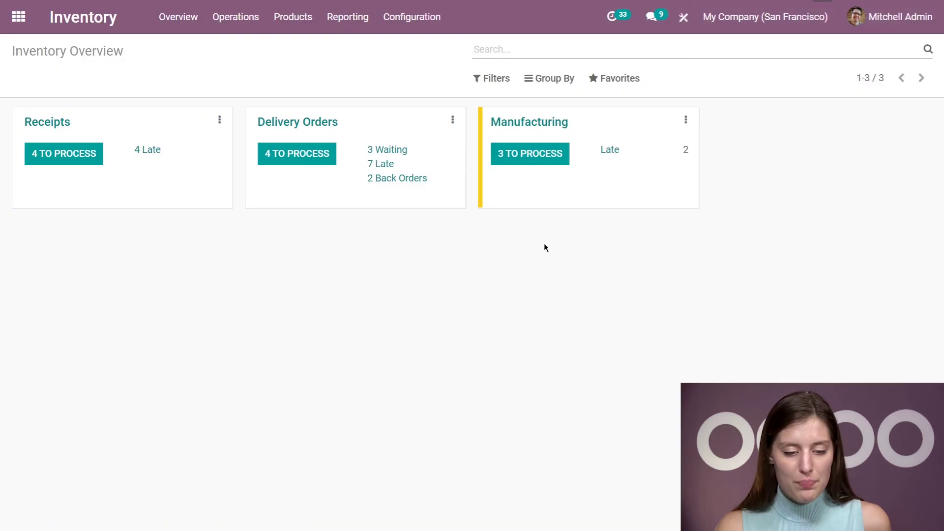
left_click(240, 28)
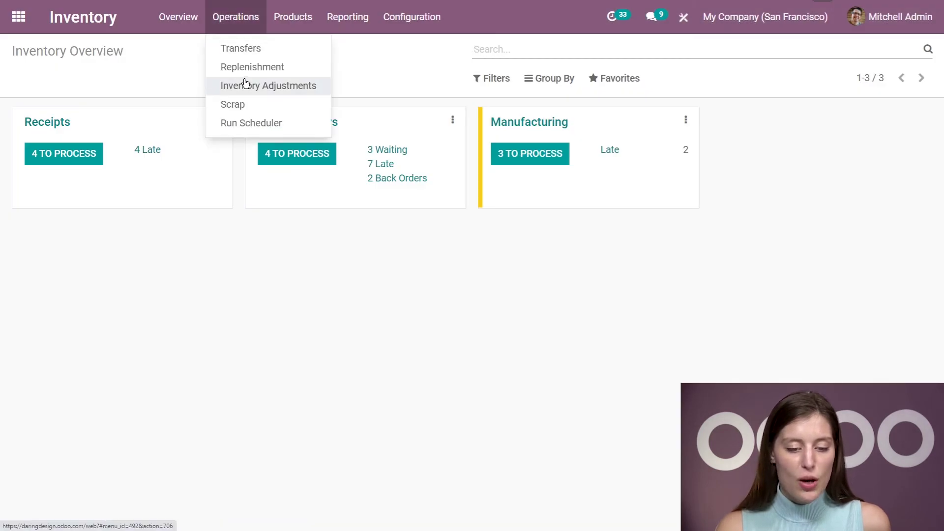
left_click(245, 68)
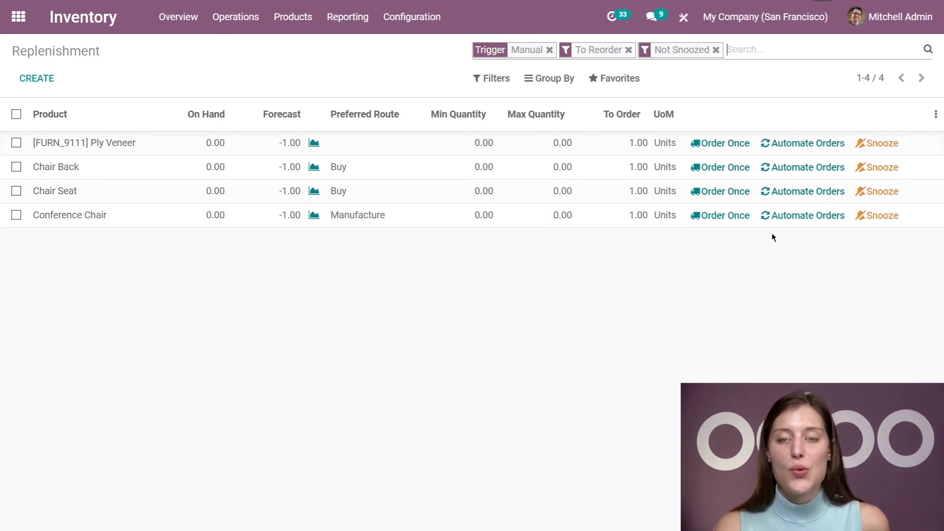
left_click(792, 219)
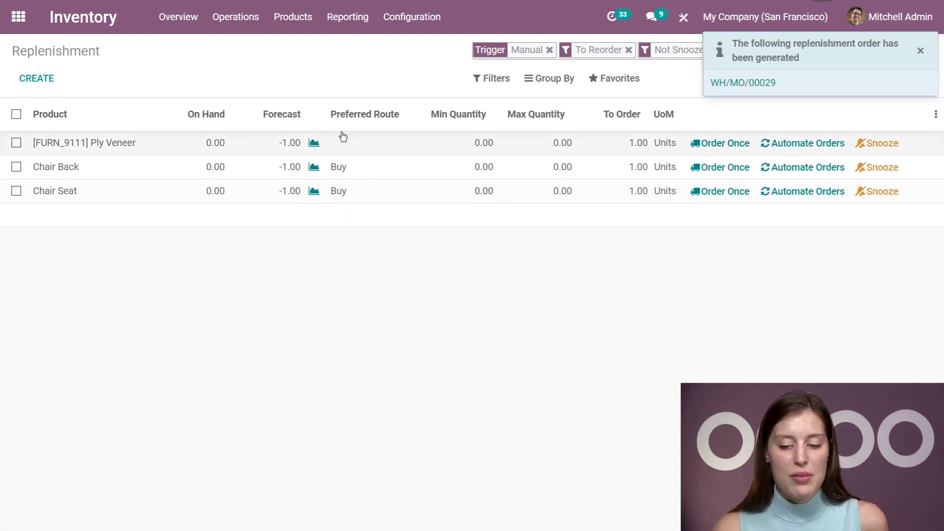
Step: Open Deco Addict's request for quotation P00014 in Purchase and review its lines
left_click(18, 17)
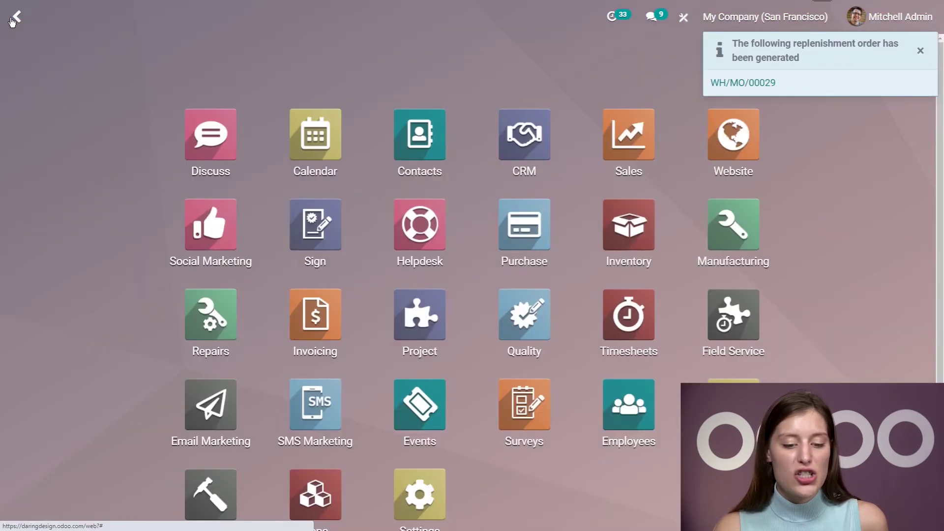
left_click(527, 235)
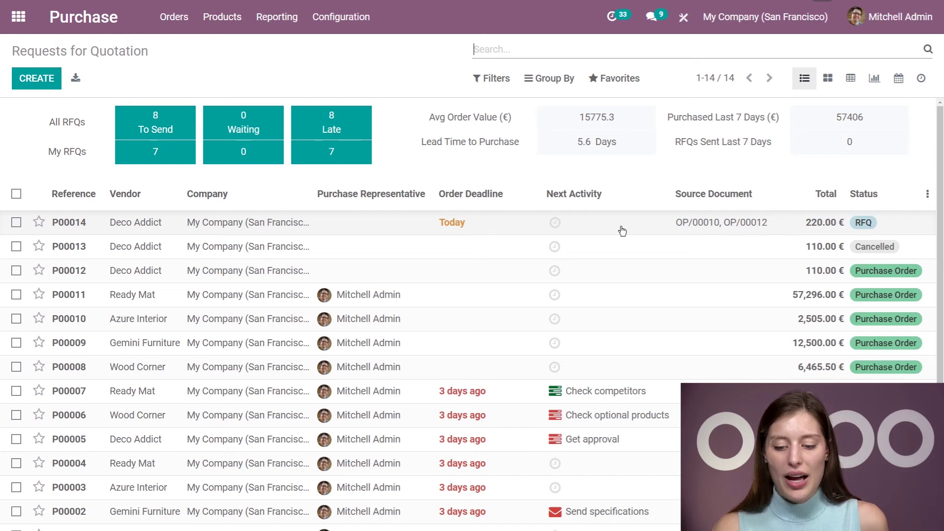
left_click(238, 223)
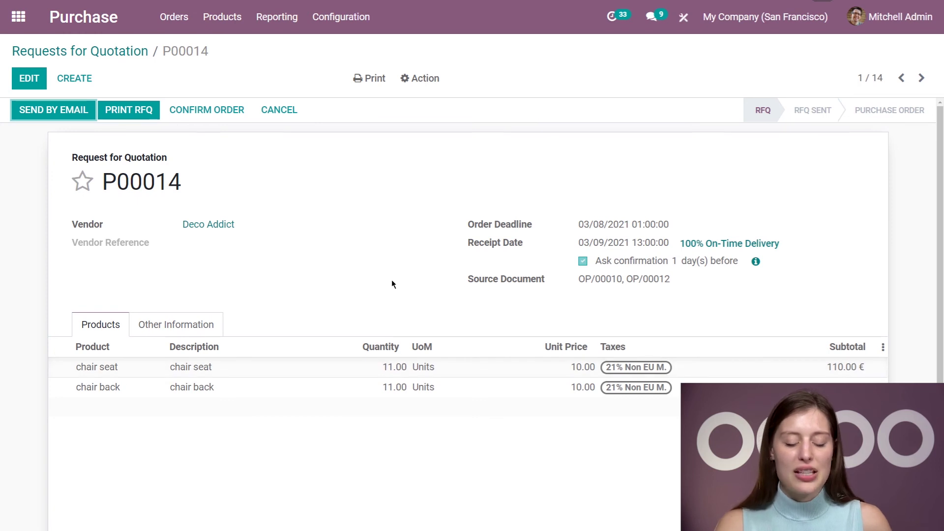
scroll(392, 275, "down", 2)
scroll(375, 257, "up", 2)
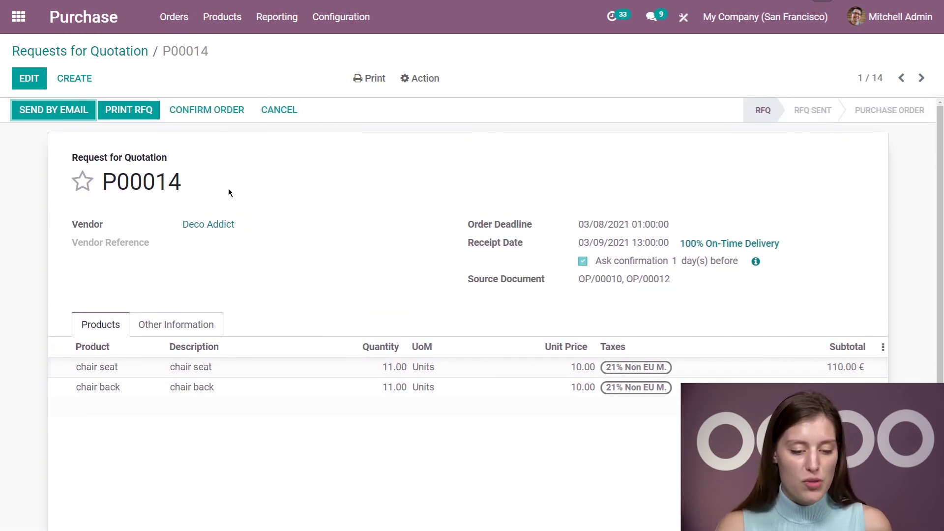
Step: Confirm P00014 and validate receipt WH/IN/00008 for 11 chair seats and 11 chair backs
left_click(205, 112)
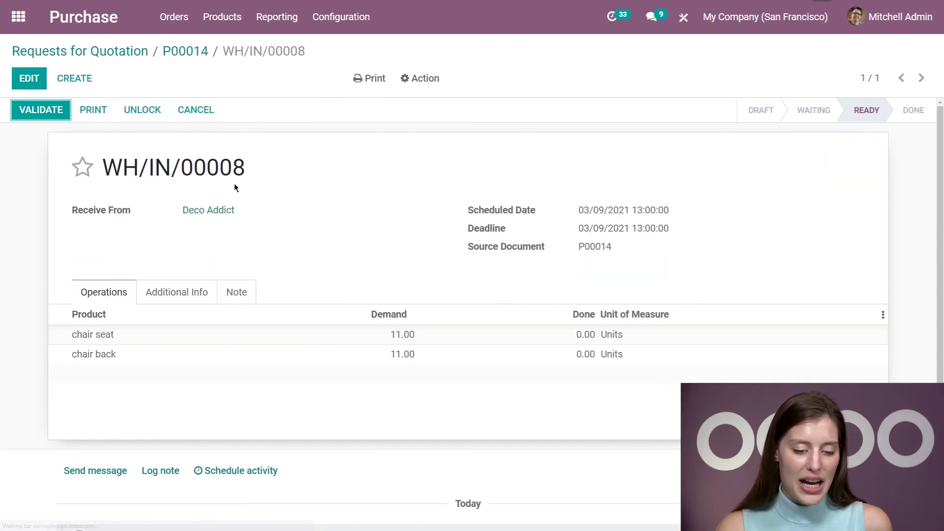
left_click(40, 109)
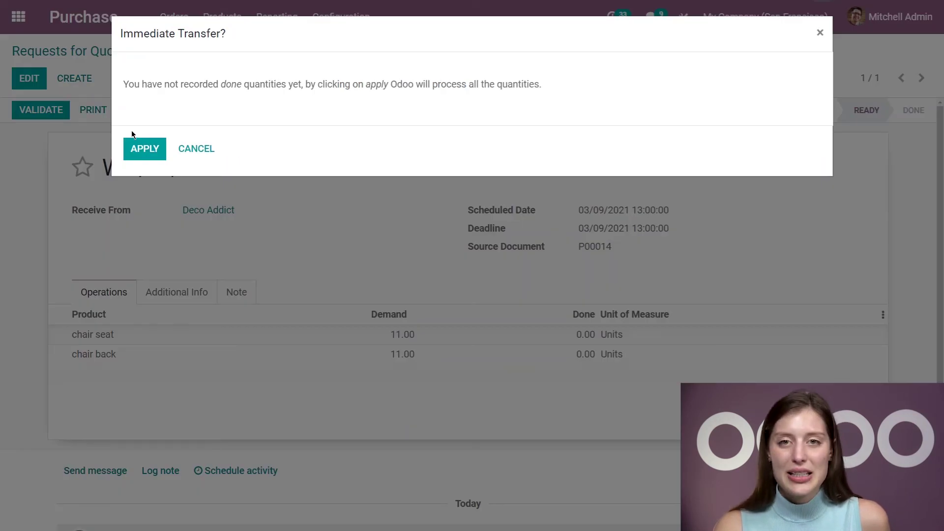
left_click(143, 150)
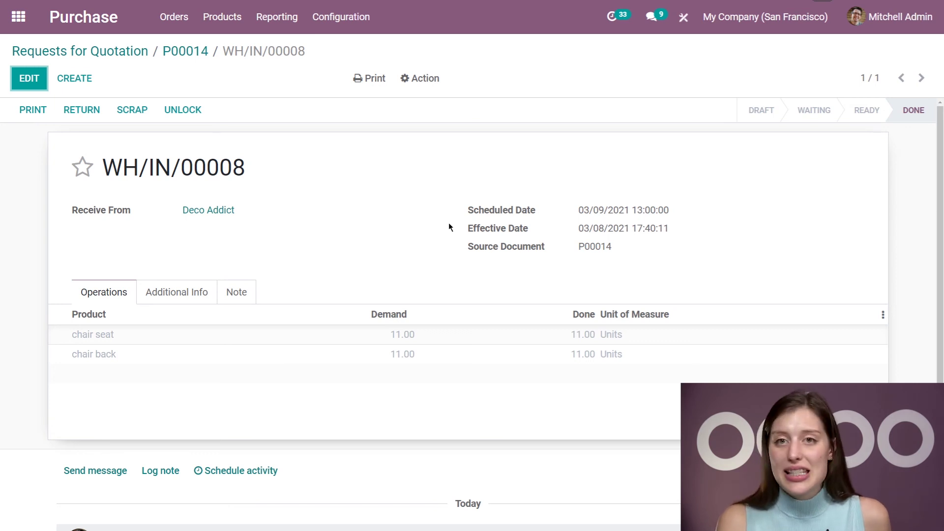
Step: Mark manufacturing order WH/MO/00029 done, producing one Conference Chair from its components
left_click(18, 17)
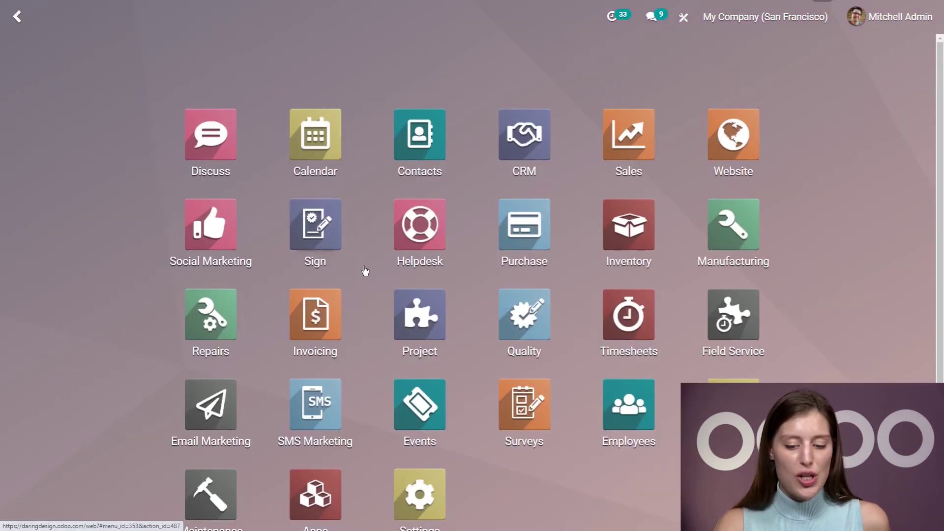
left_click(724, 224)
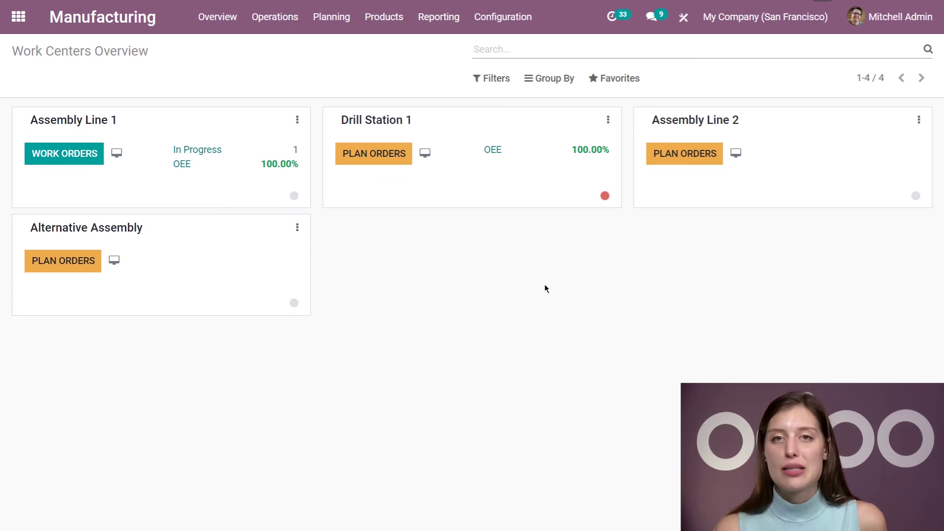
left_click(263, 22)
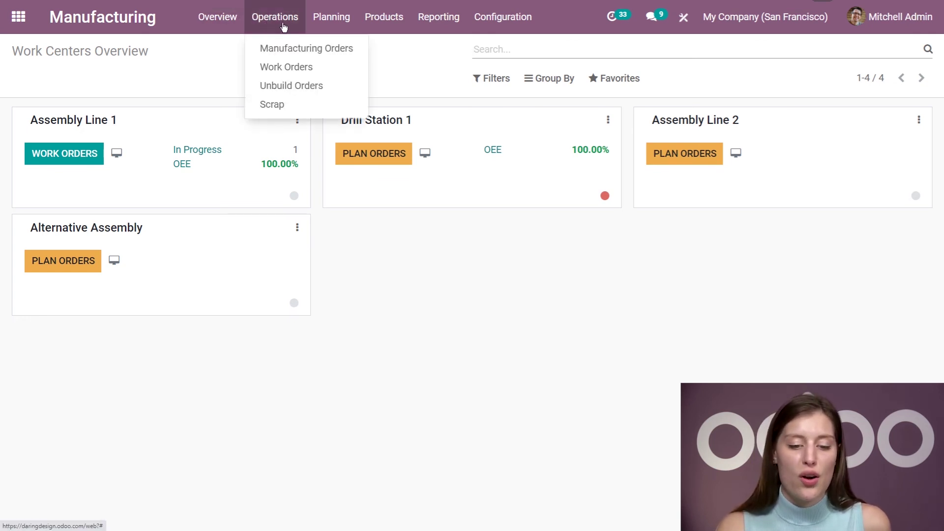
left_click(310, 46)
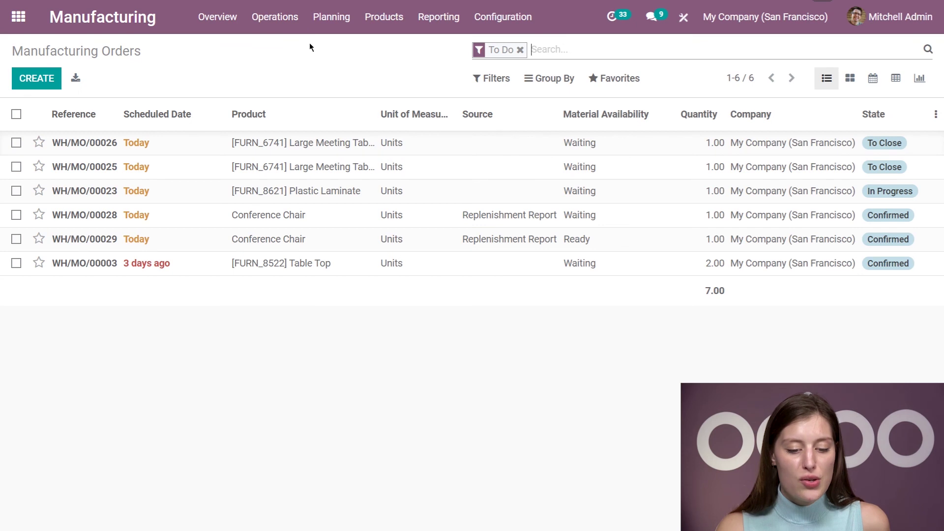
left_click(203, 241)
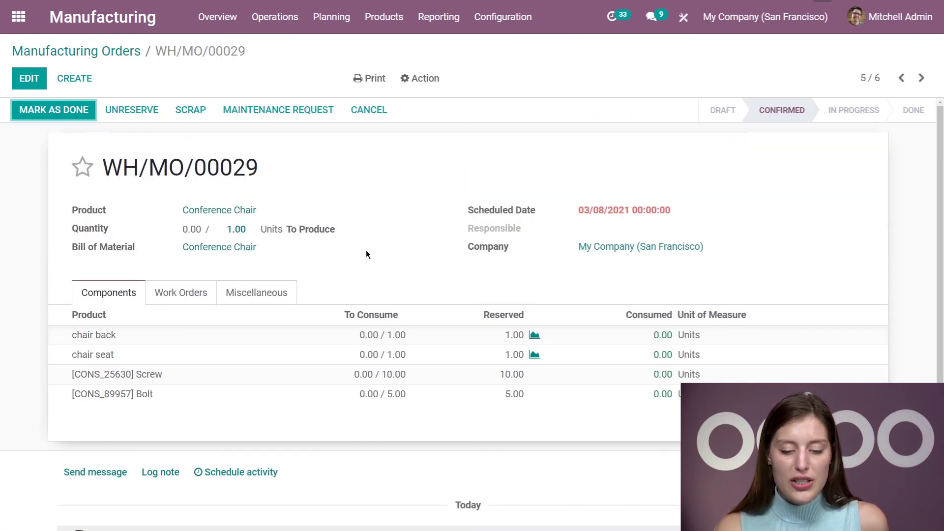
left_click(80, 114)
left_click(151, 155)
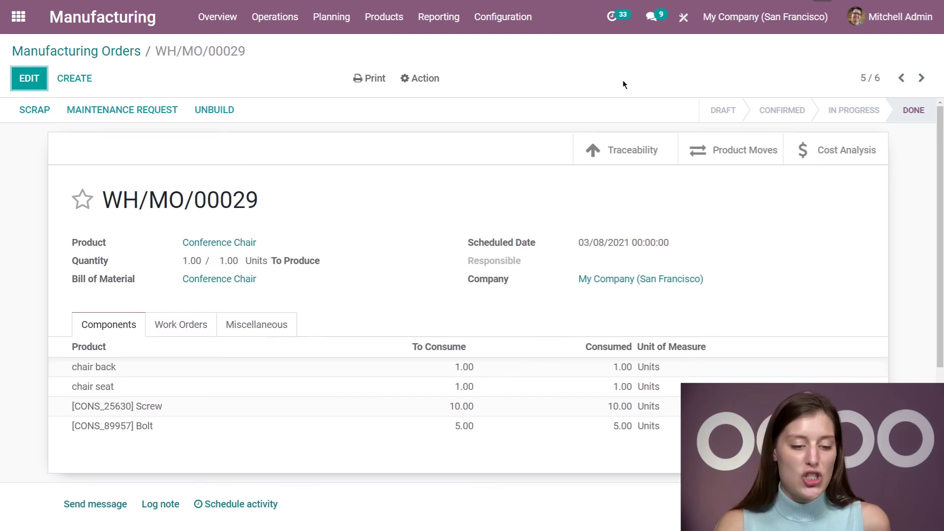
Step: Validate delivery WH/OUT/00017 from S00066 for all quantities of the one Conference Chair
left_click(18, 17)
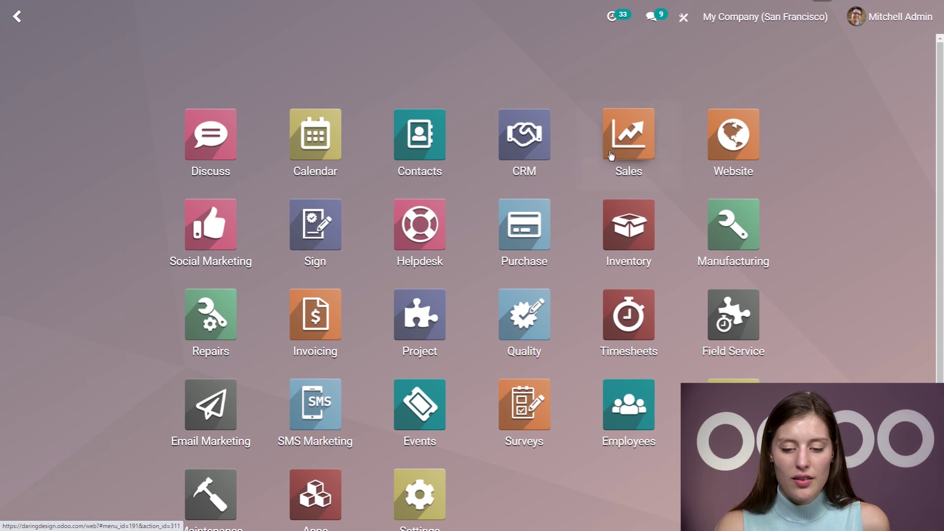
left_click(610, 155)
left_click(278, 303)
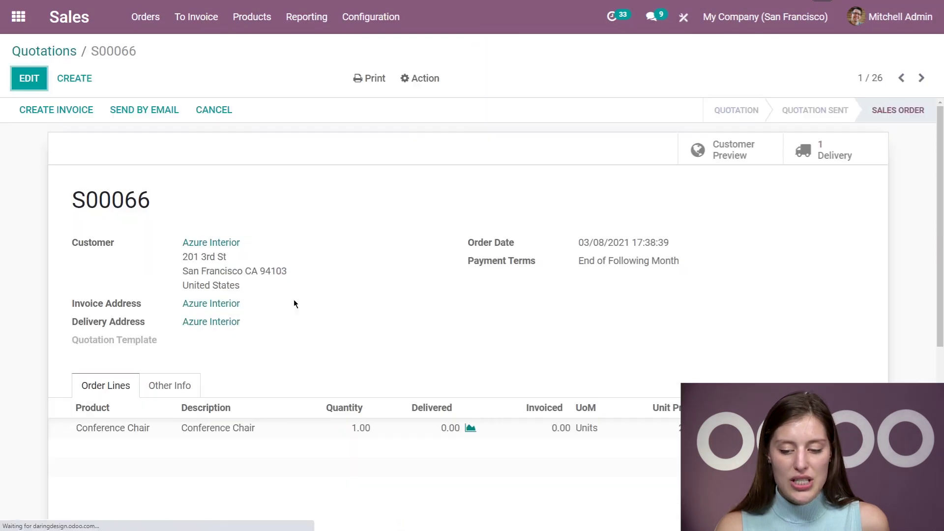
left_click(827, 150)
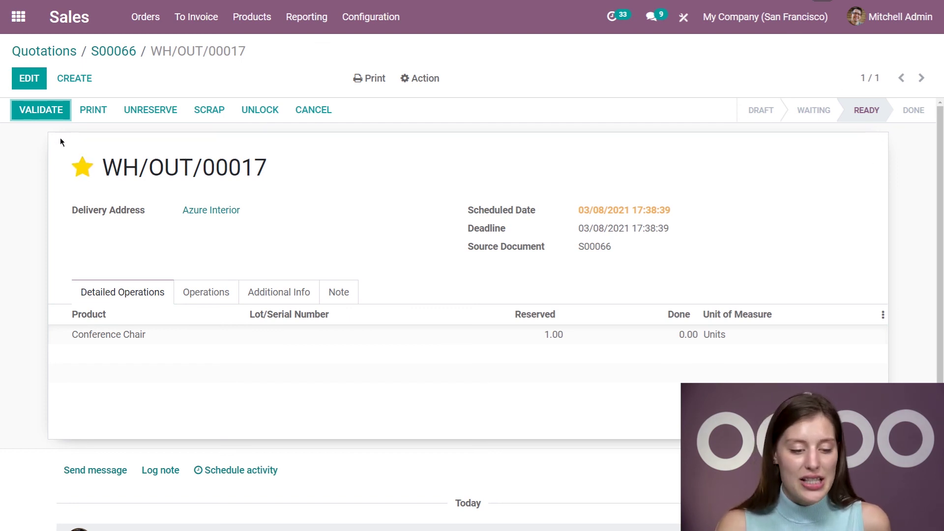
left_click(54, 111)
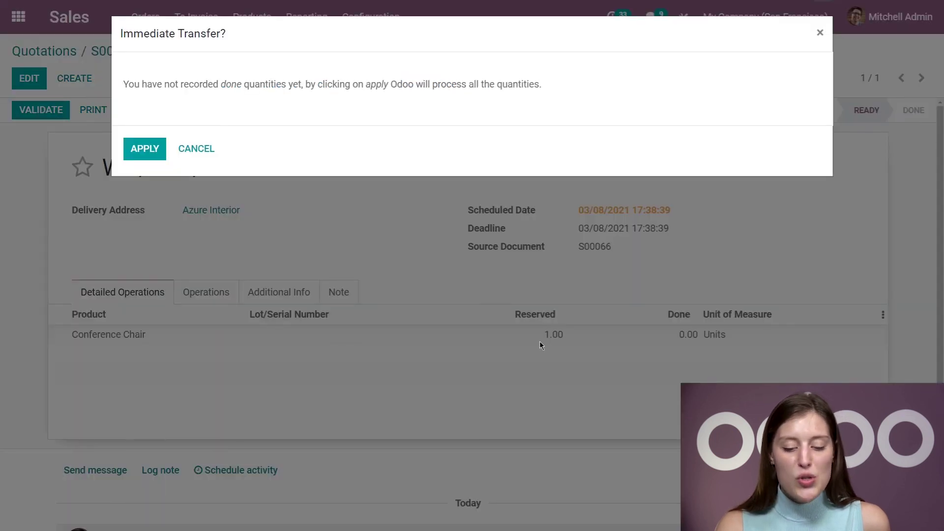
left_click(142, 148)
left_click(153, 143)
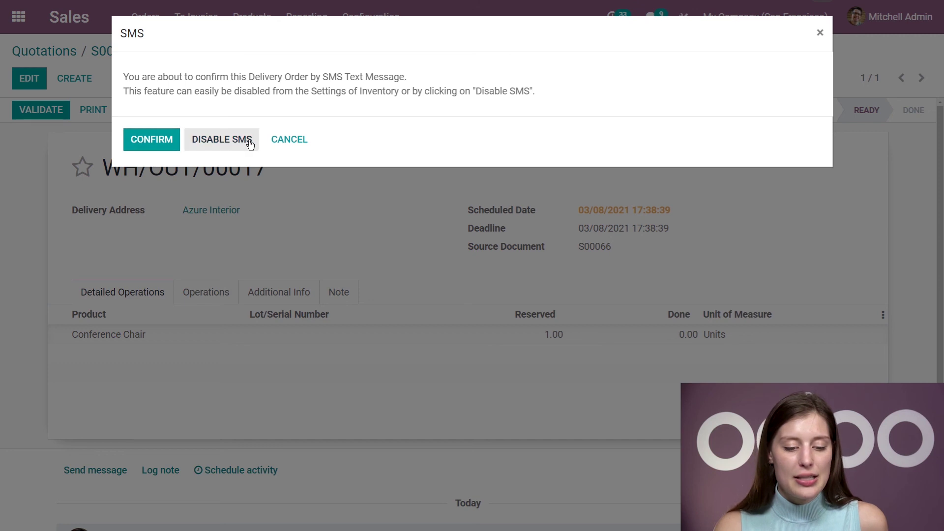